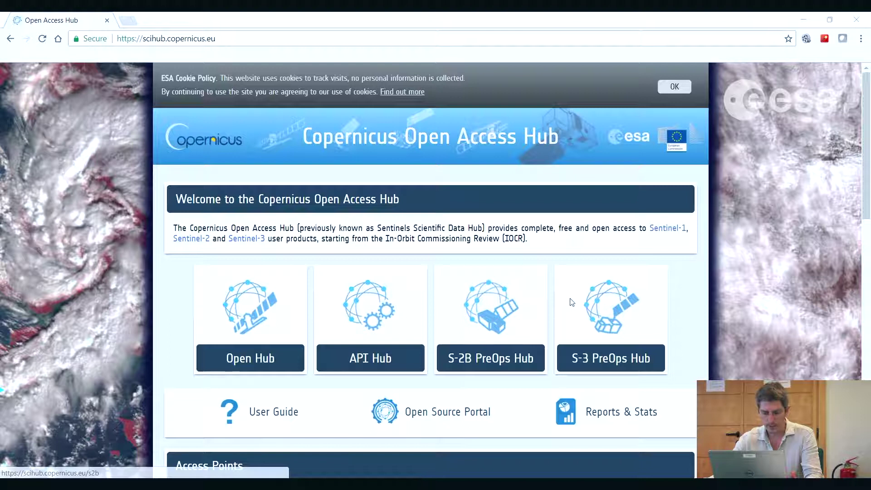
Step: Open the Open Hub data portal in a new tab from the welcome page
left_click(251, 308)
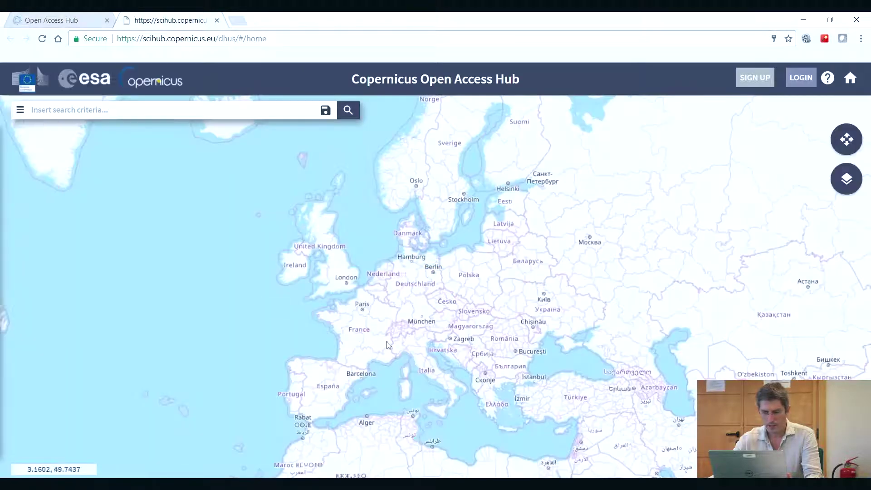
Step: Preview the Satellite base layer, then return the map to the Road layer
left_click(847, 180)
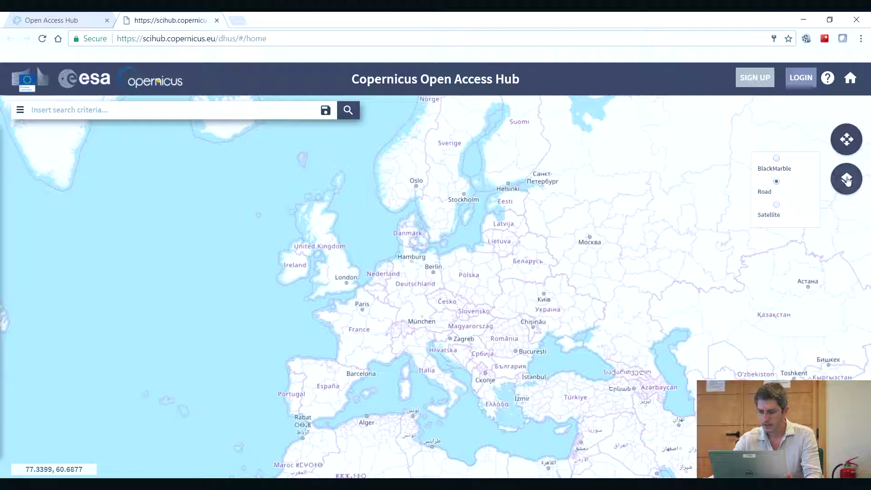
left_click(777, 205)
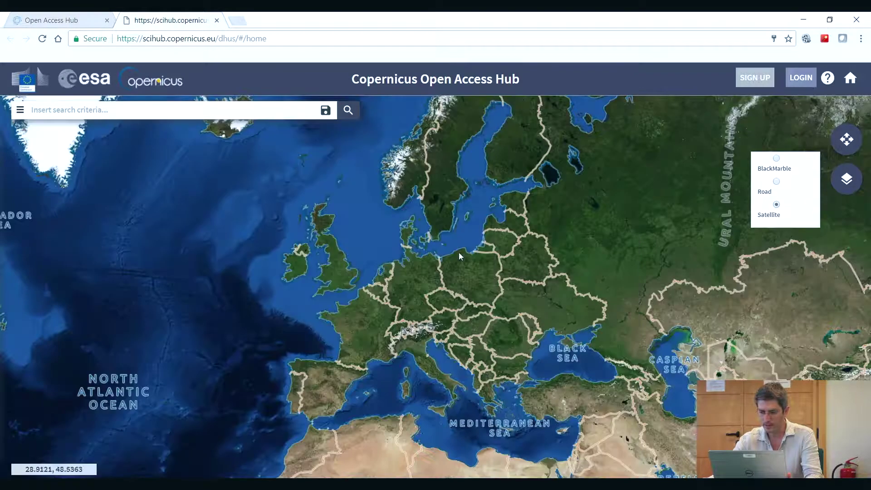
left_click(777, 182)
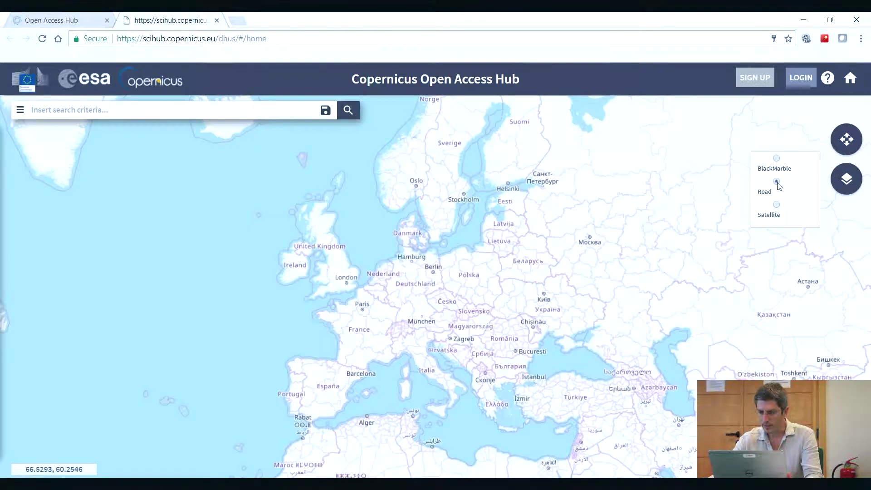
Step: Turn on region-of-interest drawing and bring the map closer to central Europe
left_click(847, 140)
left_click(847, 141)
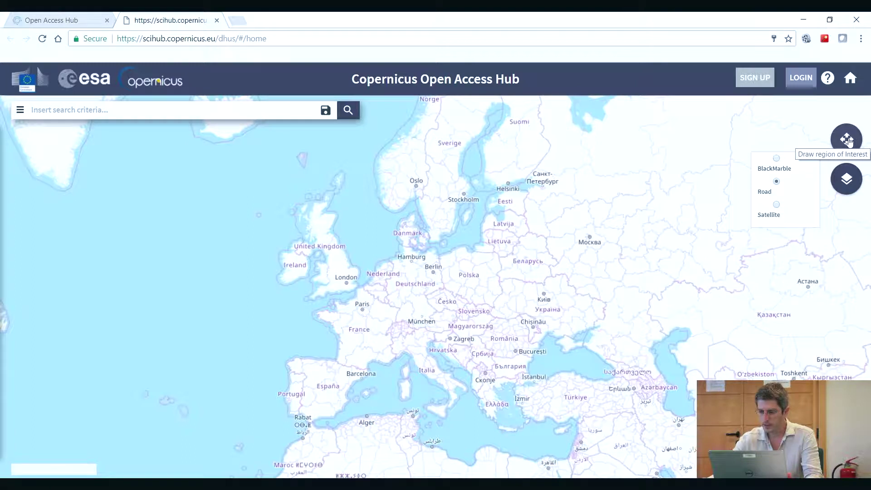
left_click(848, 141)
left_click_drag(452, 309, 481, 288)
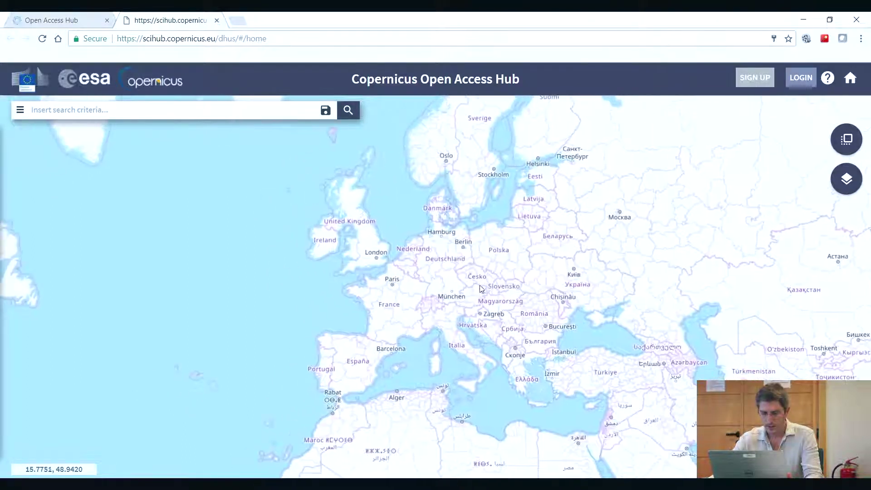
scroll(465, 312, "up", 2)
scroll(492, 304, "down", 1)
scroll(447, 283, "up", 1)
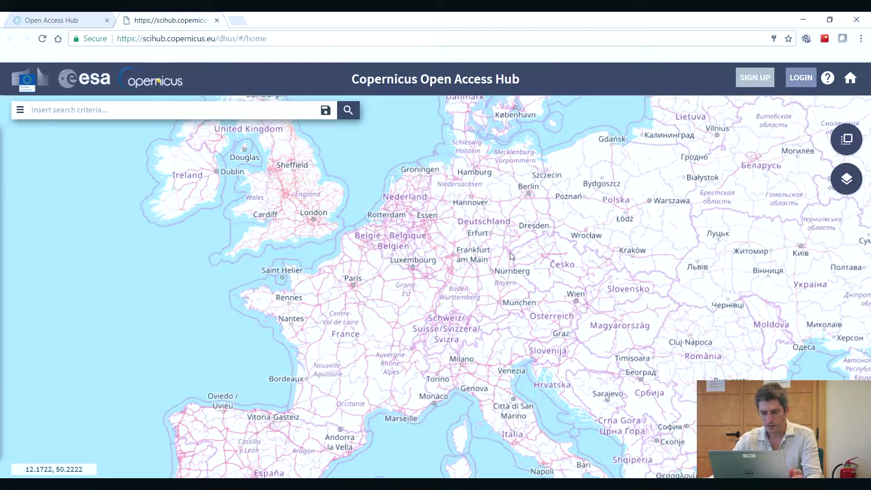
scroll(510, 256, "down", 1)
scroll(505, 299, "up", 2)
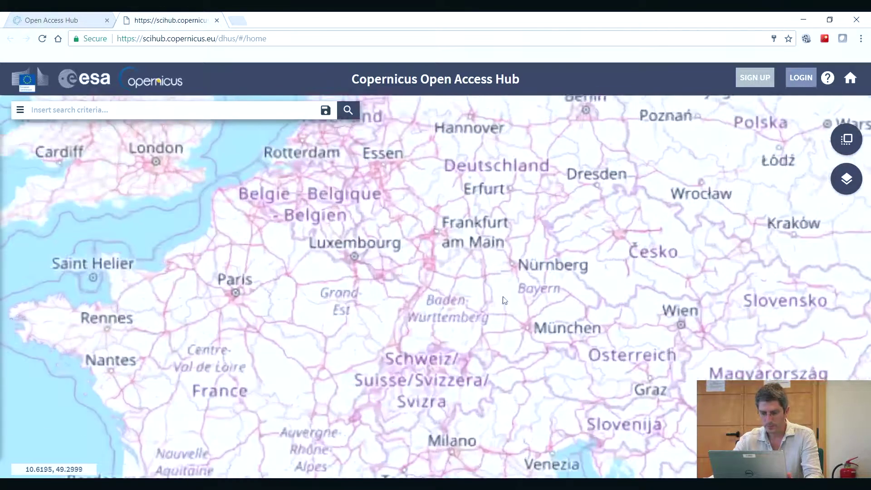
scroll(497, 280, "down", 2)
scroll(499, 279, "up", 1)
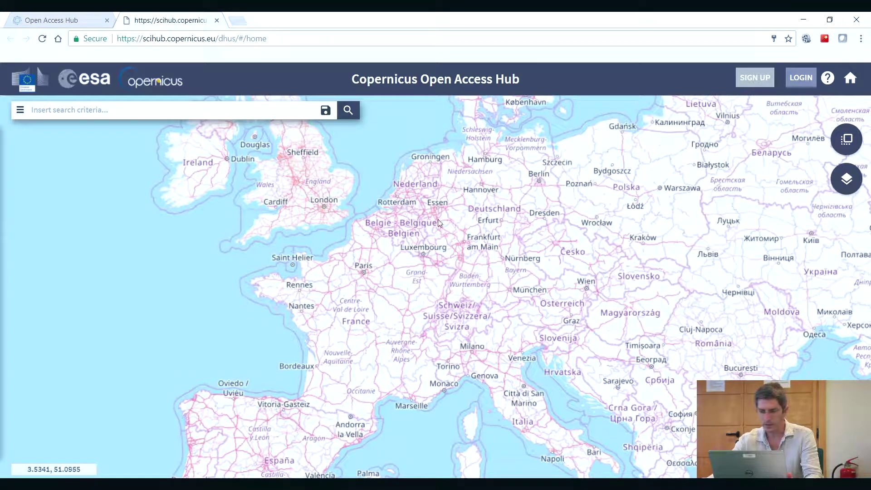
Step: Log in to the hub with the training account's username and password
left_click(756, 79)
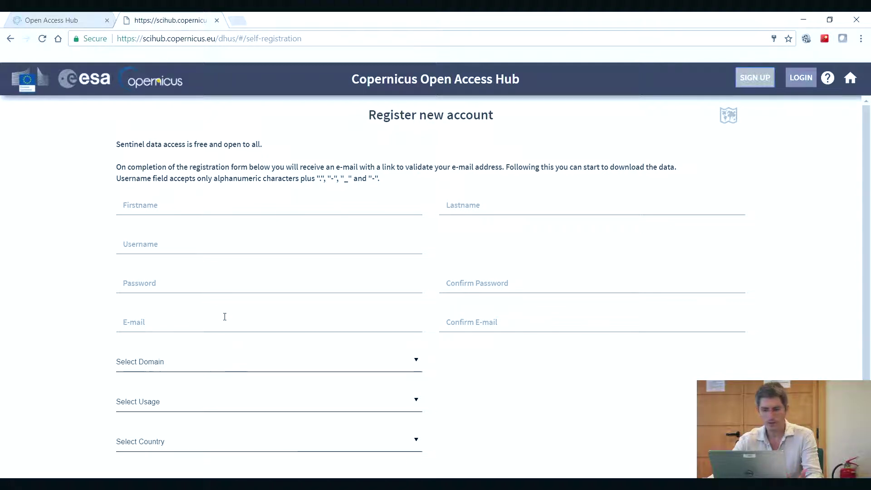
left_click(805, 79)
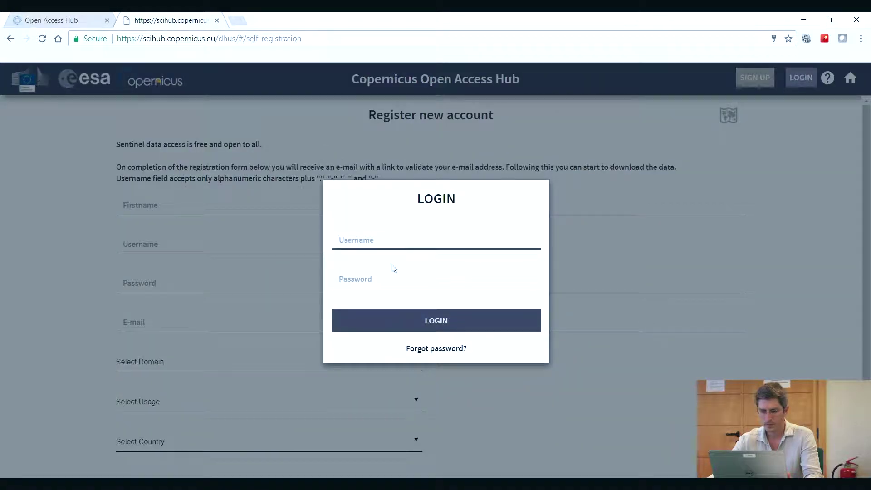
type("training")
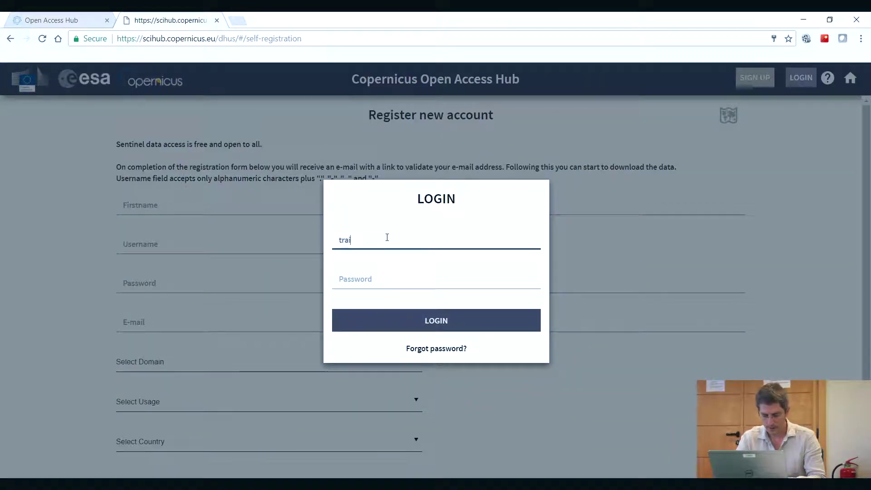
left_click(364, 277)
type("training")
left_click(434, 321)
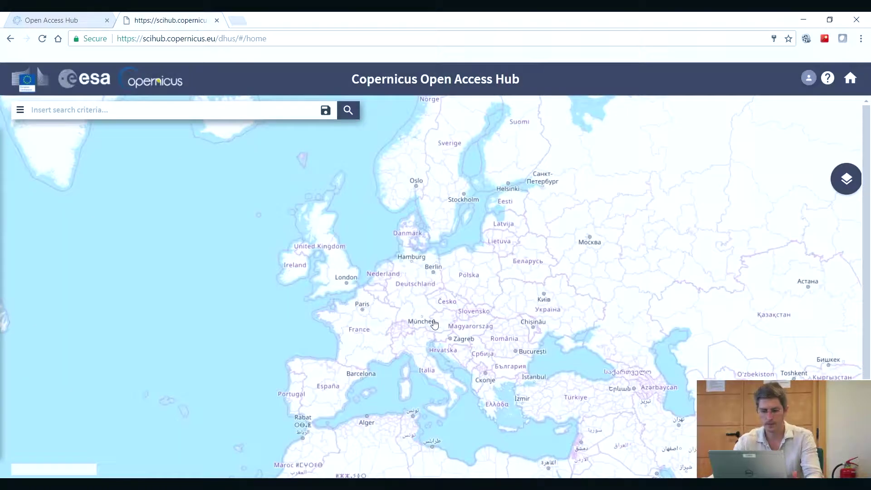
Step: In Advanced Search, tick the Sentinel-1 mission and leave Satellite Platform unrestricted
left_click(21, 110)
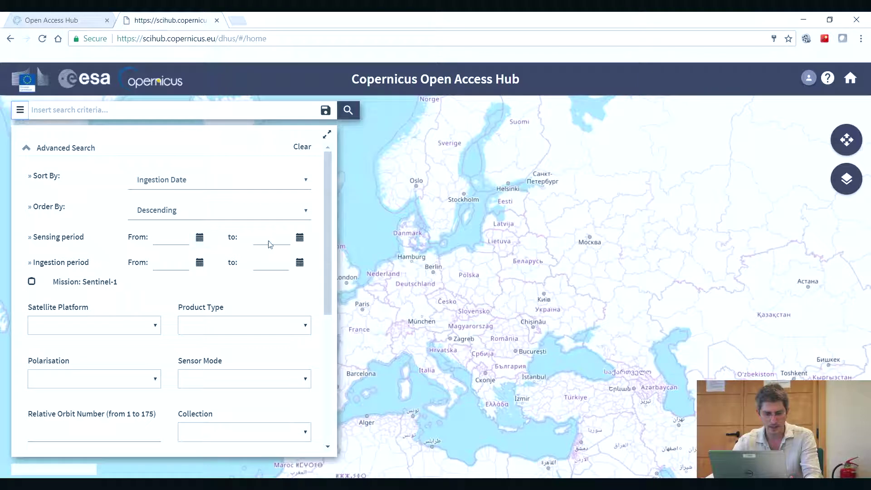
left_click_drag(327, 233, 329, 265)
left_click(32, 220)
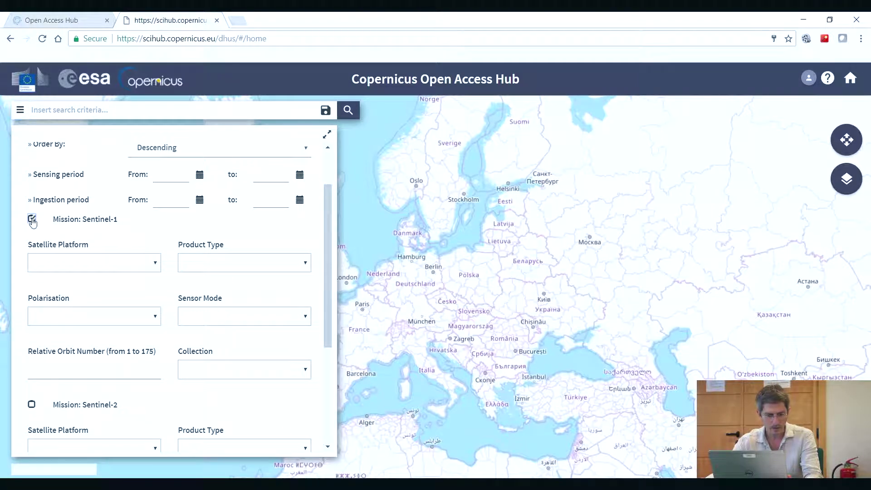
left_click(155, 270)
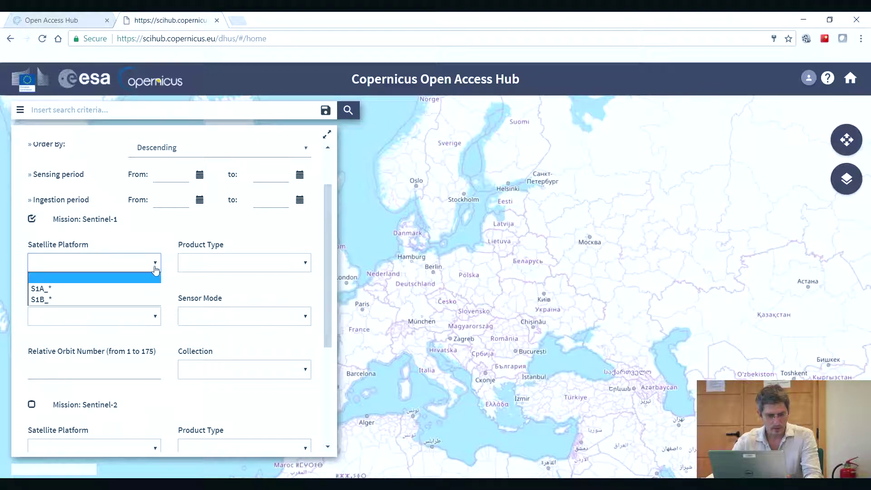
left_click(51, 278)
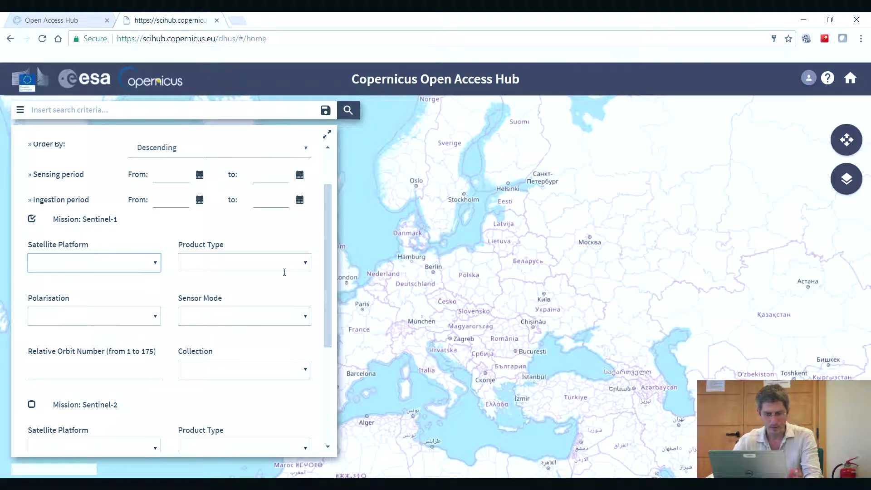
left_click(306, 267)
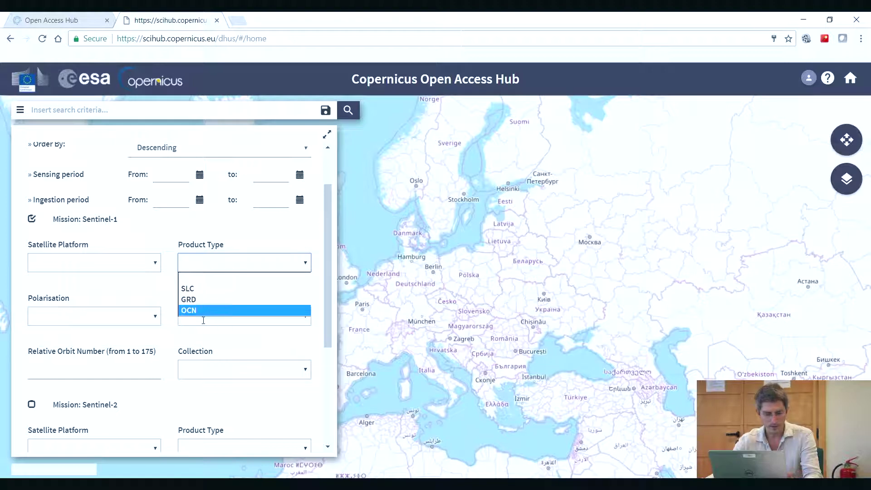
Step: Set Product Type to GRD and Sensor Mode to IW, leaving Polarisation blank
left_click(194, 299)
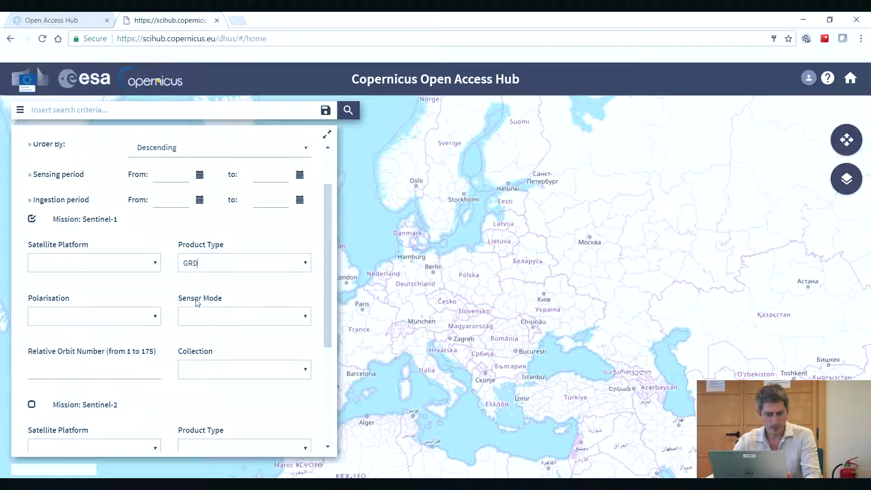
left_click(305, 319)
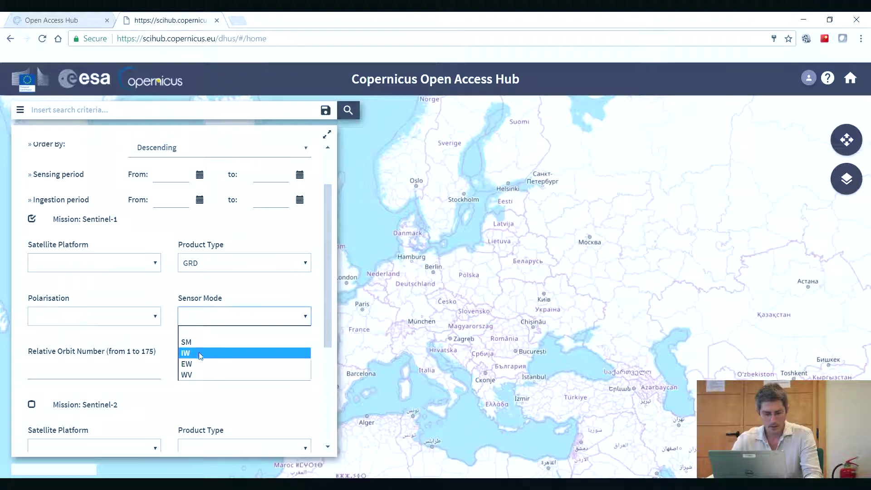
left_click(199, 354)
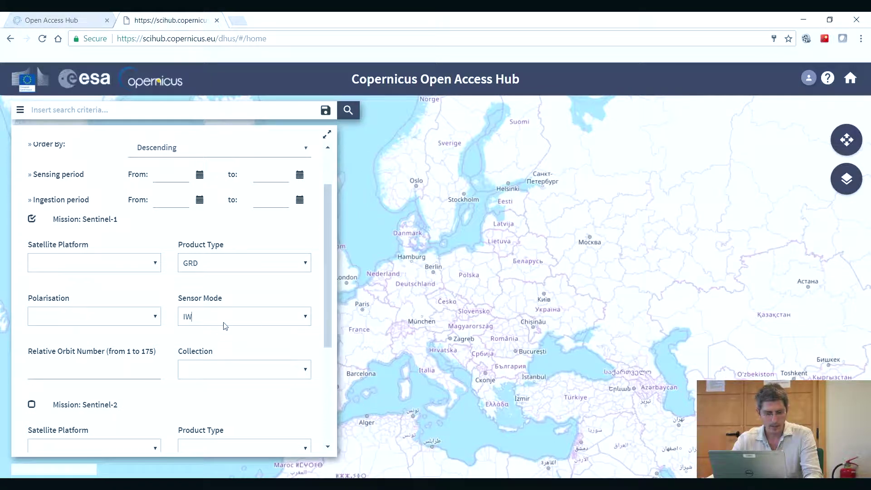
left_click(157, 320)
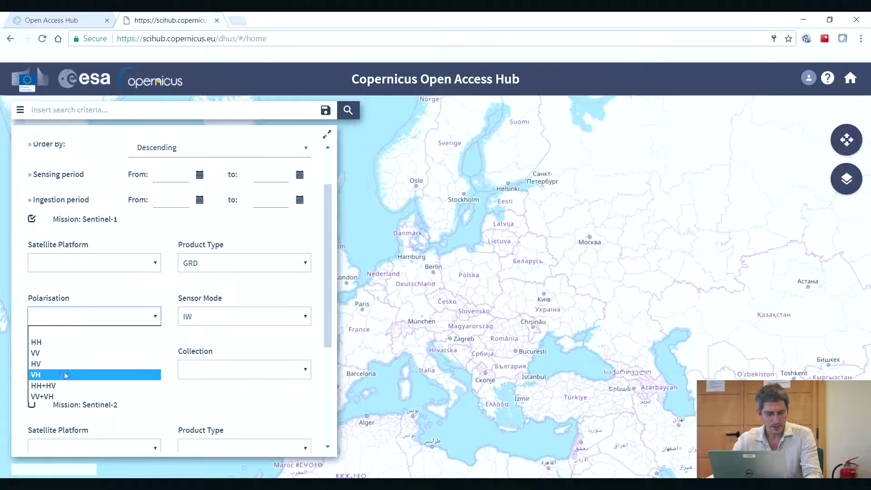
left_click(99, 294)
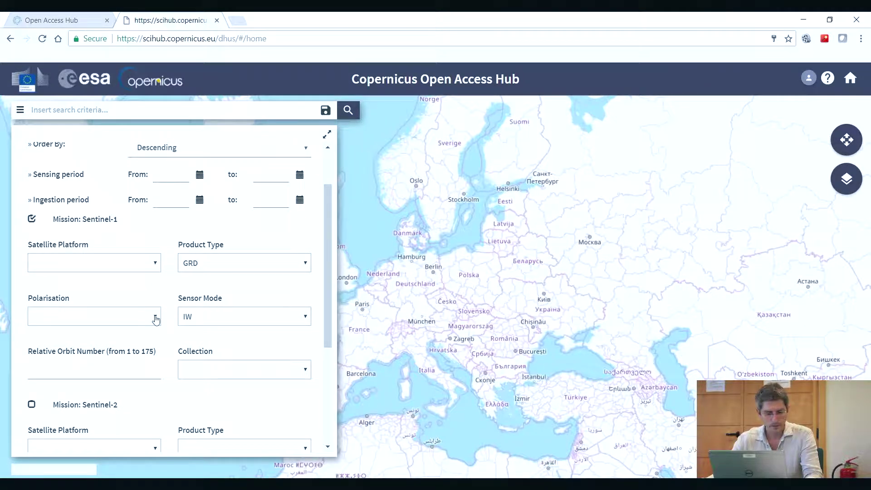
left_click(155, 319)
left_click(137, 290)
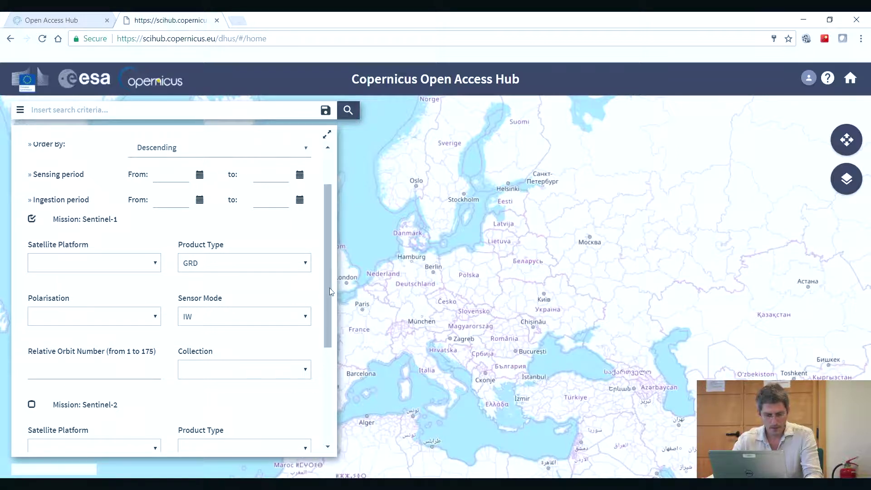
scroll(329, 288, "down", 2)
scroll(272, 291, "up", 2)
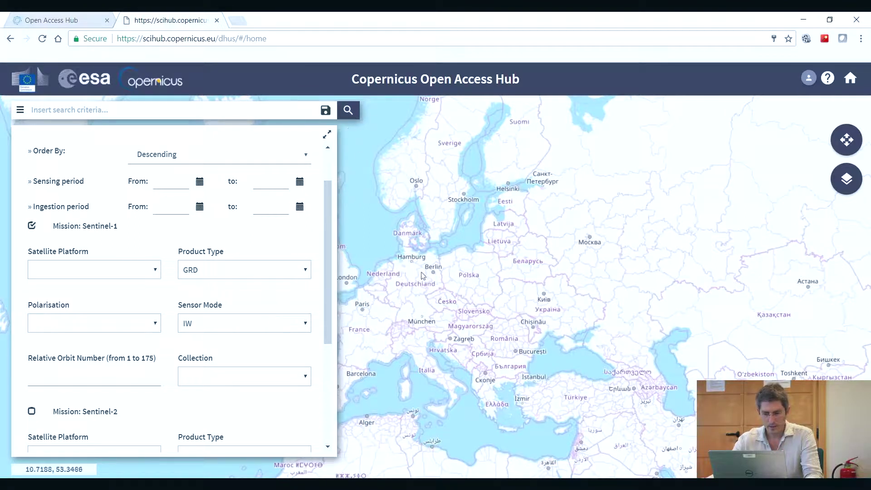
Step: Pan and zoom the map from near München toward Switzerland and Geneva
left_click(847, 141)
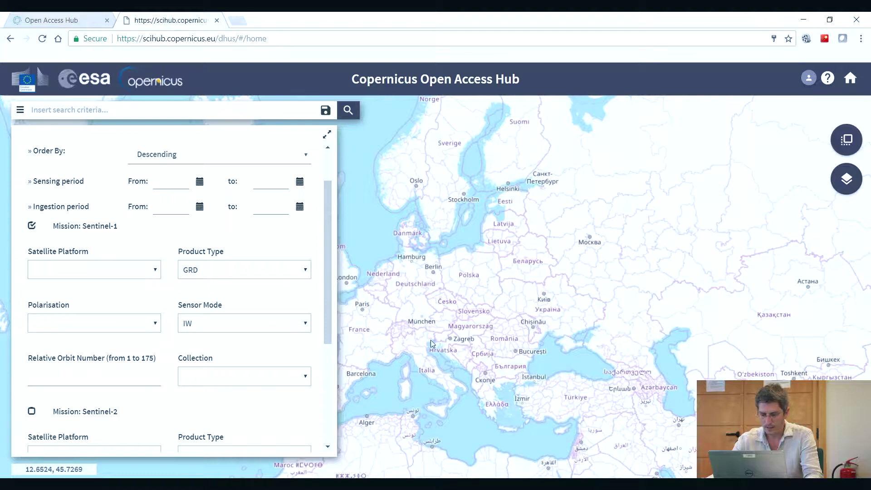
left_click(848, 142)
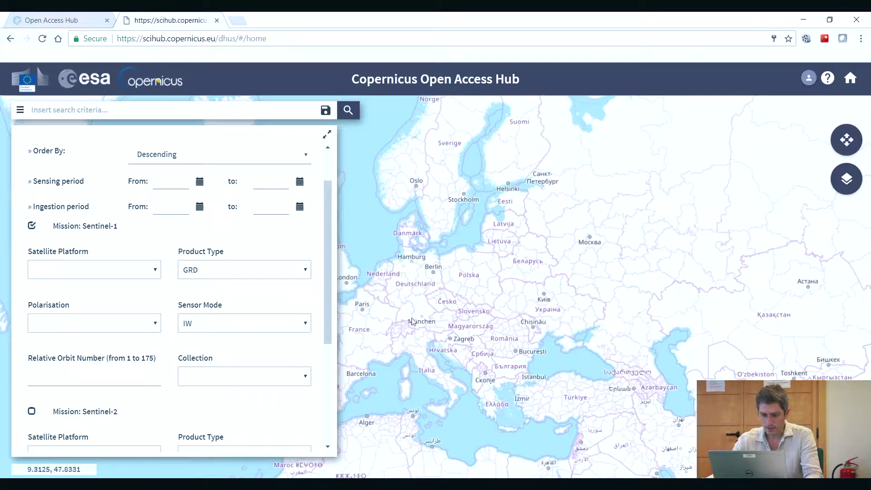
left_click_drag(408, 321, 459, 291)
left_click(847, 140)
left_click_drag(415, 328, 641, 227)
scroll(494, 280, "up", 2)
scroll(649, 245, "up", 1)
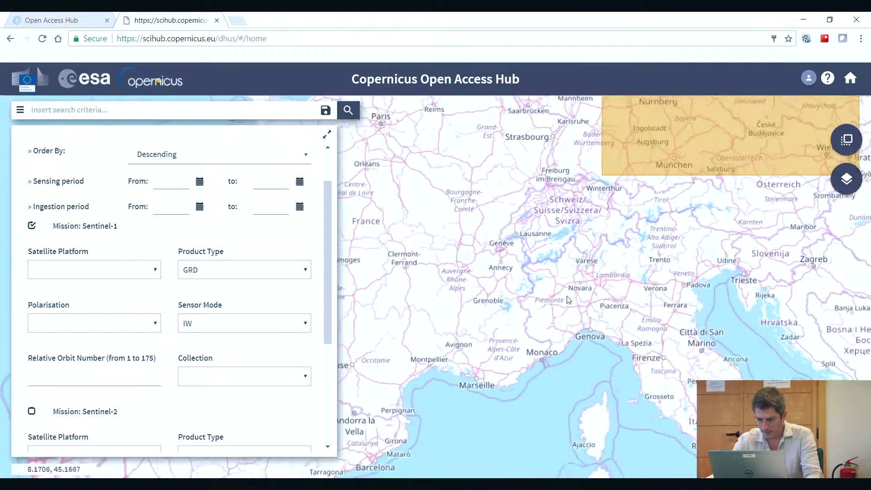
scroll(505, 272, "up", 1)
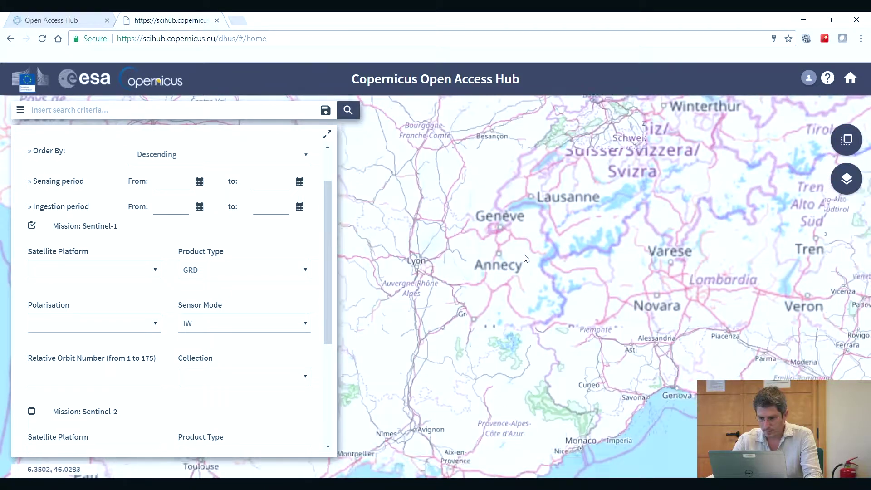
scroll(521, 271, "up", 2)
Step: Draw a small search rectangle over Genève and run the search, returning 446 products
left_click(847, 152)
left_click_drag(523, 273, 545, 289)
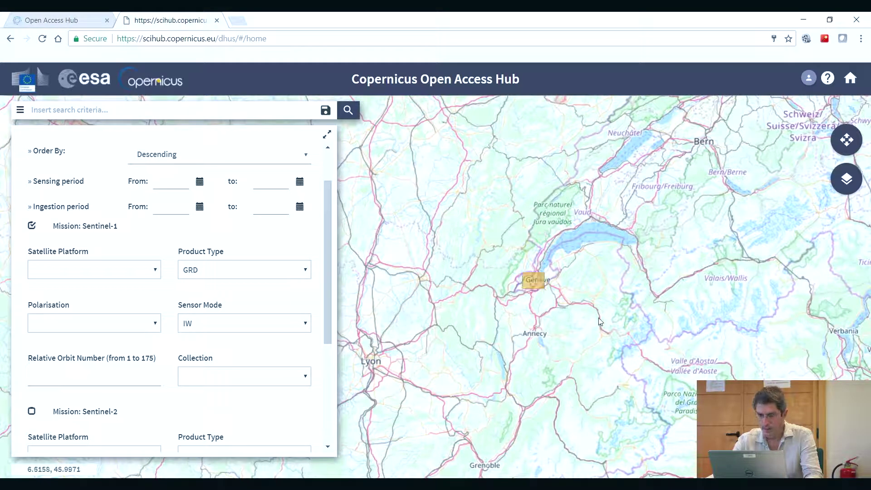
left_click(349, 112)
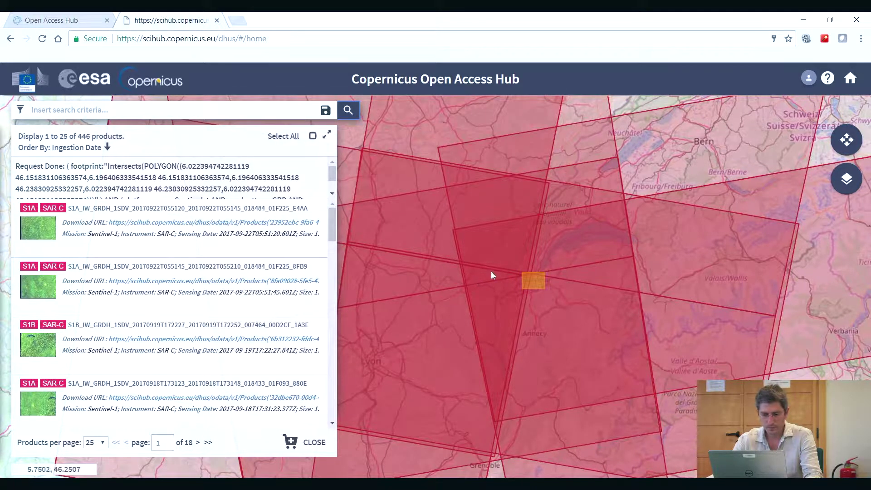
Step: Move to results page 2, listing products 26 to 50 of 446
scroll(491, 271, "down", 1)
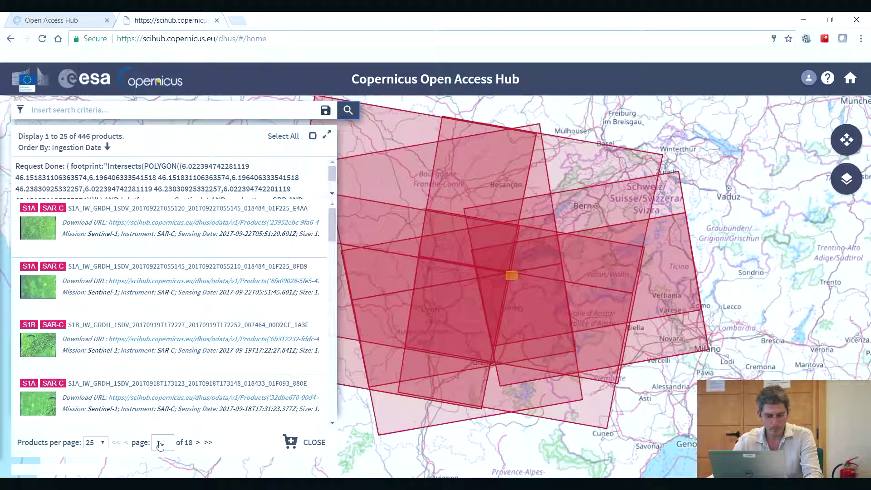
left_click_drag(333, 222, 334, 290)
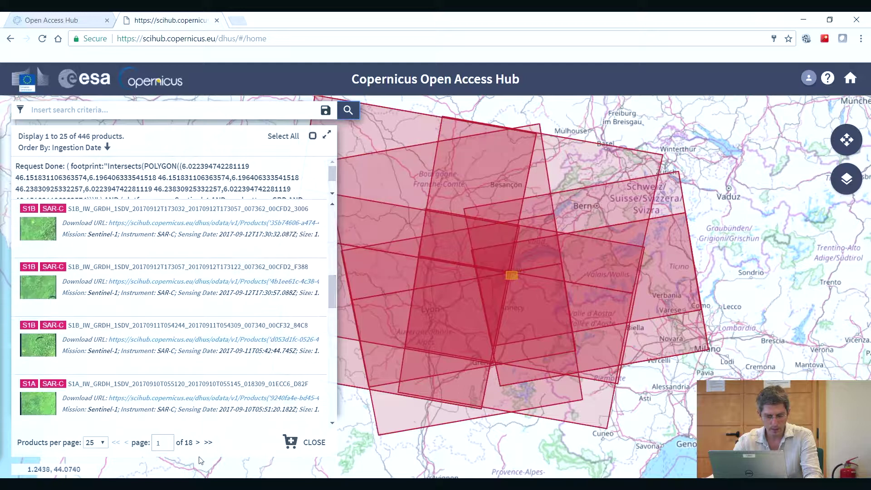
left_click(198, 447)
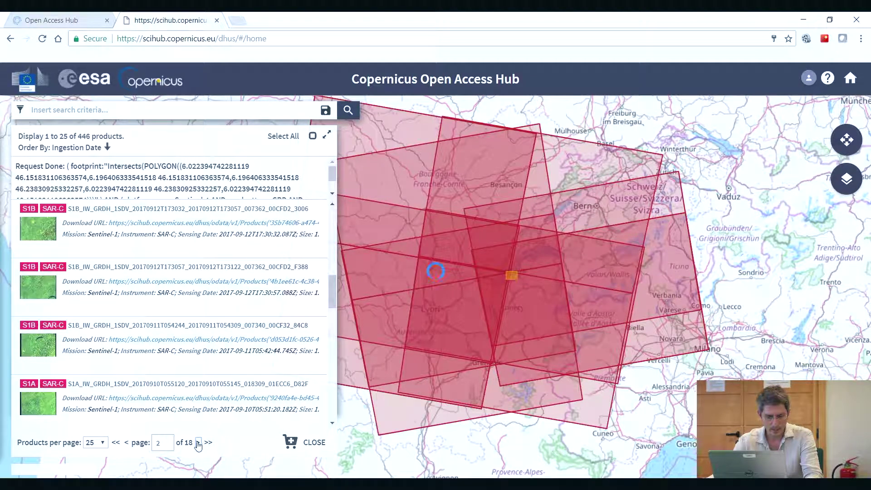
mouse_move(208, 342)
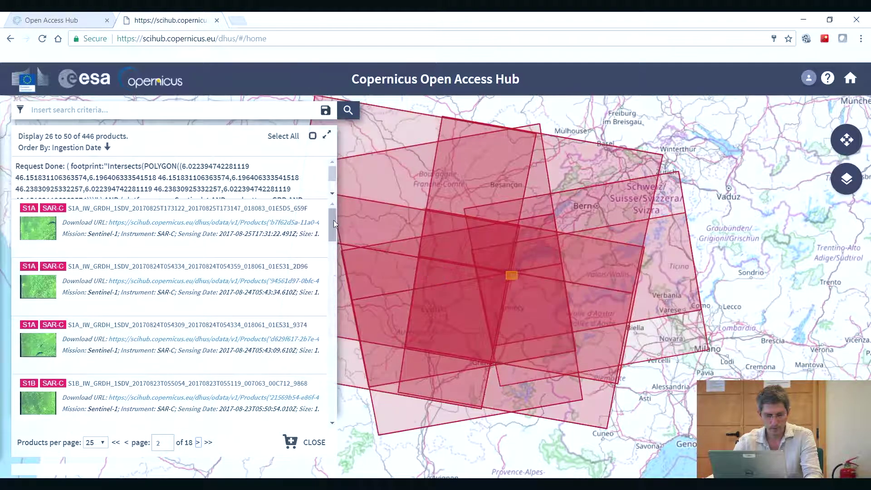
left_click_drag(334, 219, 331, 231)
mouse_move(204, 279)
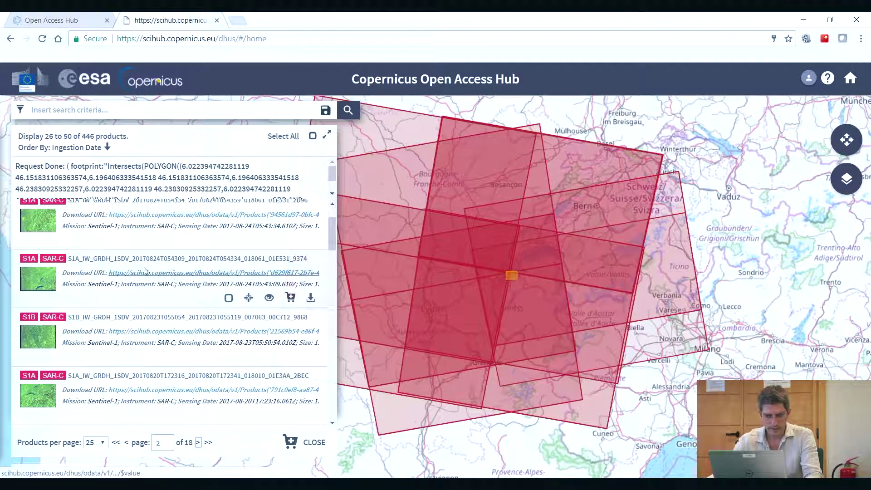
scroll(144, 271, "up", 1)
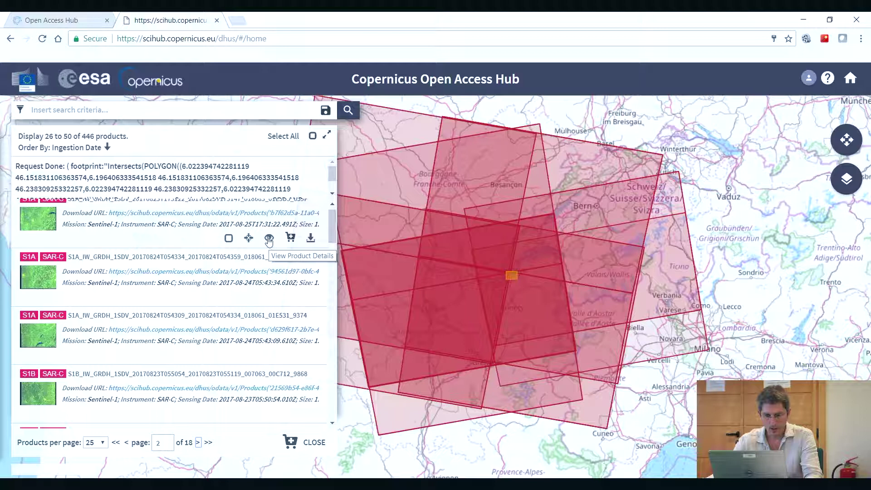
Step: Open details of the 25 August 2017 S1A IW GRDH product and download its zip
left_click(269, 239)
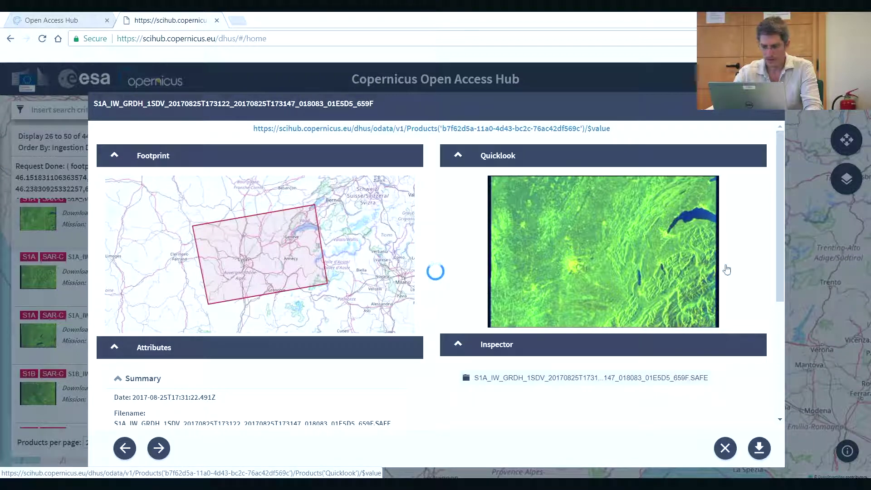
mouse_move(780, 214)
left_mouse_down()
mouse_move(788, 342)
mouse_move(786, 212)
left_mouse_up()
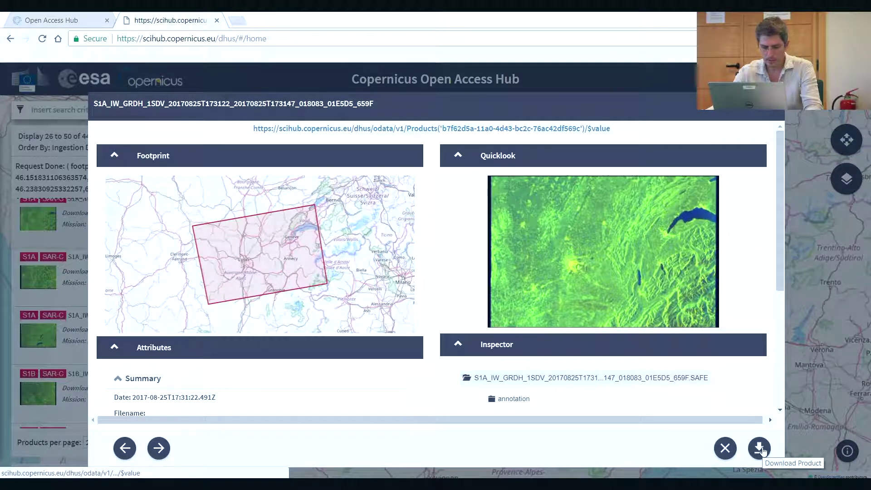
left_click(763, 450)
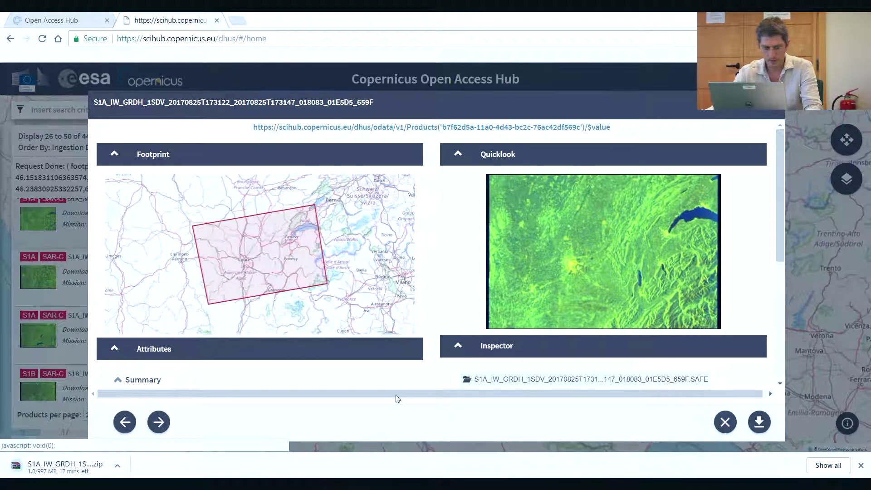